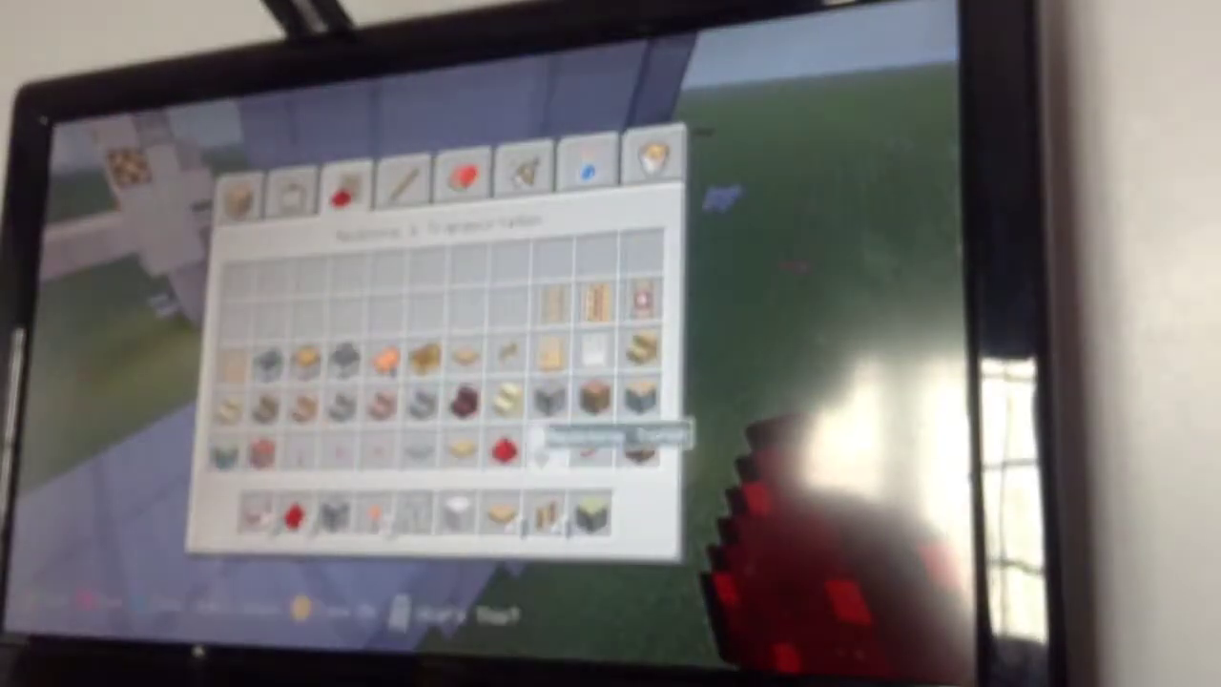
key("e")
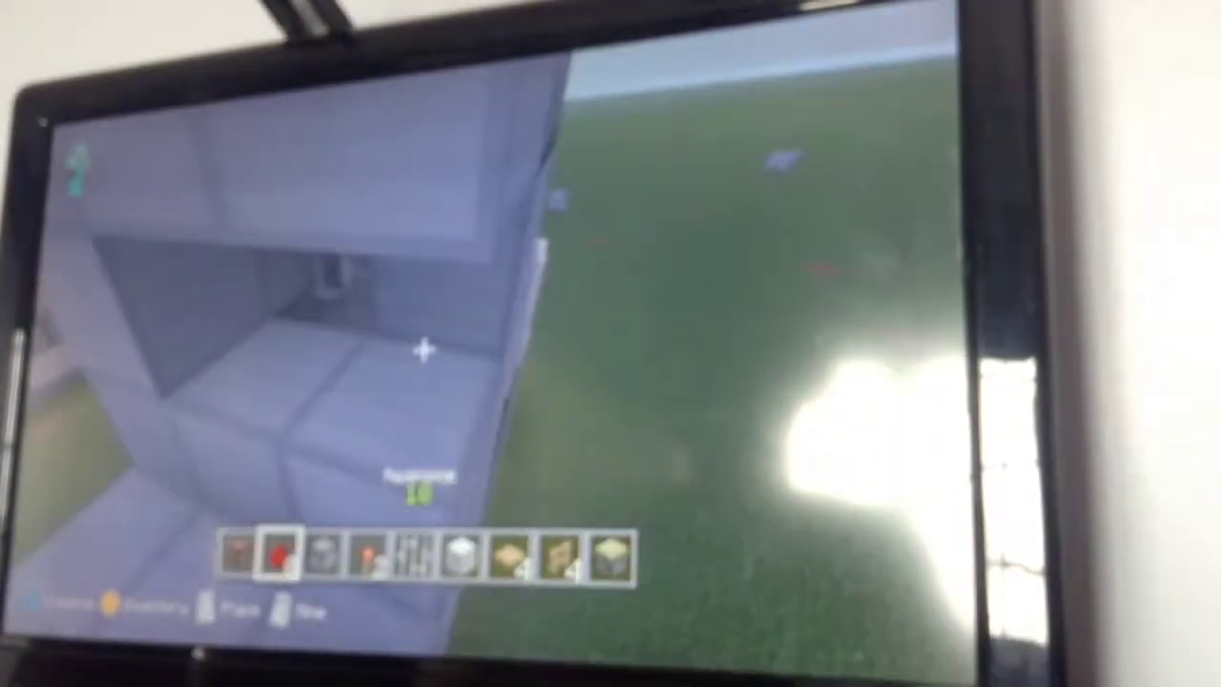